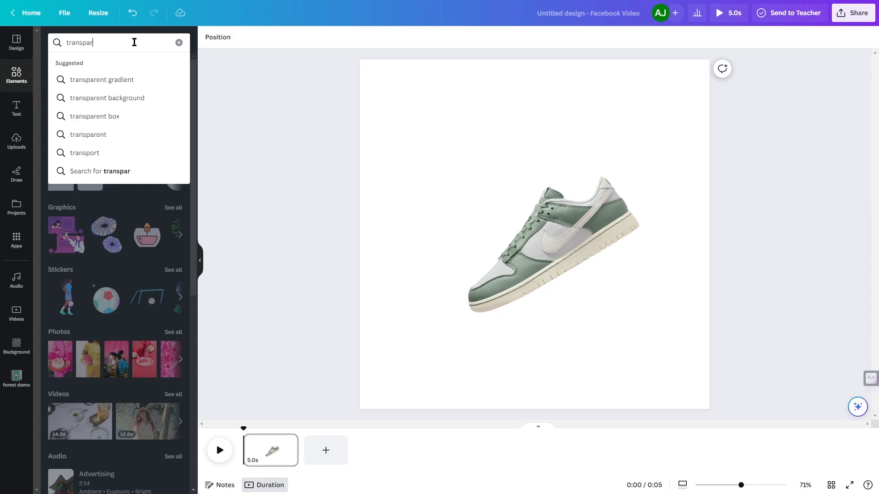
Search the elements for "transparent gradient blob" and add the pink-orange blob graphic to the page.
{"action": "type", "text": "ob"}
{"action": "key", "text": "Return"}
{"action": "left_click", "coordinate": [71, 139]}
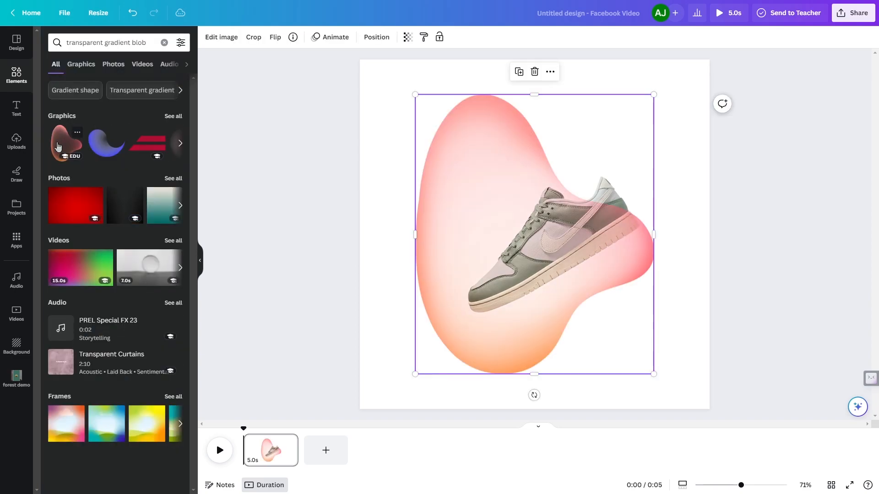
Apply the Sea Green duotone to the blob and set its shadows to a grey-green sampled from the shoe's heel.
{"action": "left_click", "coordinate": [221, 37]}
{"action": "left_click", "coordinate": [117, 256]}
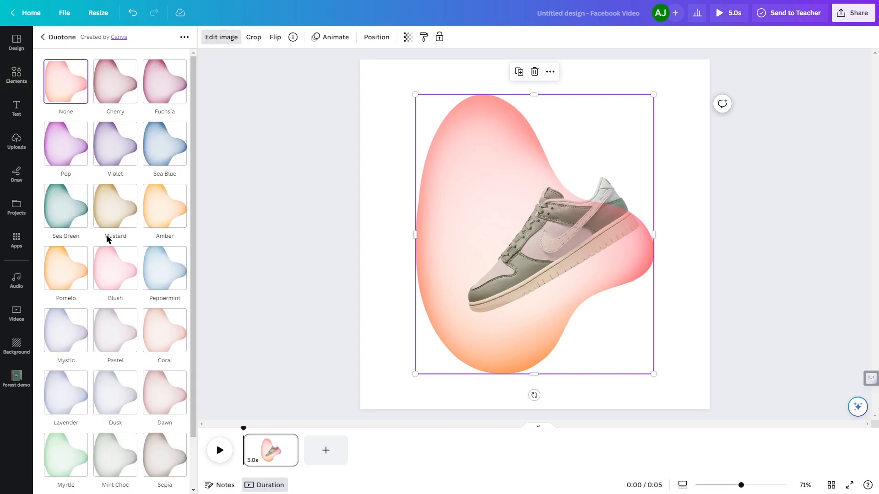
{"action": "left_click", "coordinate": [61, 208]}
{"action": "left_click", "coordinate": [63, 207]}
{"action": "left_click", "coordinate": [181, 100]}
{"action": "left_click", "coordinate": [301, 240]}
{"action": "left_click", "coordinate": [620, 203]}
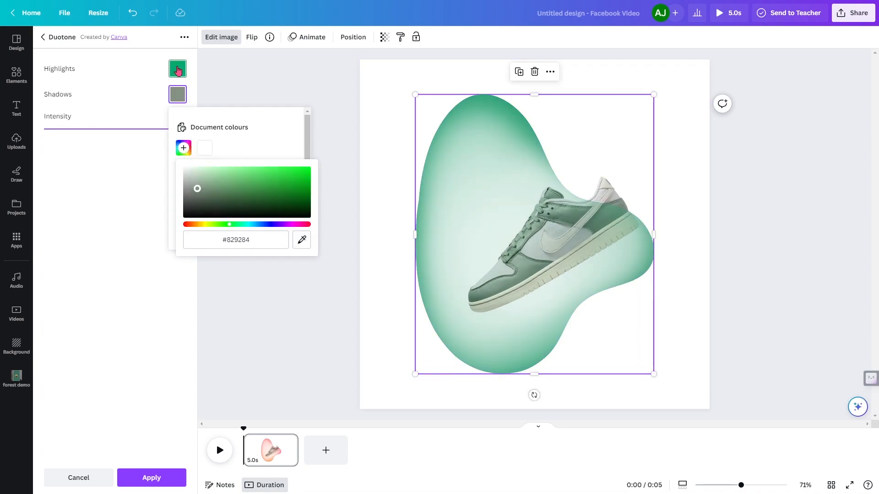
Set the duotone's highlights to a grey-green sampled from the shoe's heel and apply the effect.
{"action": "left_click", "coordinate": [178, 70]}
{"action": "left_click", "coordinate": [302, 214]}
{"action": "left_click", "coordinate": [622, 209]}
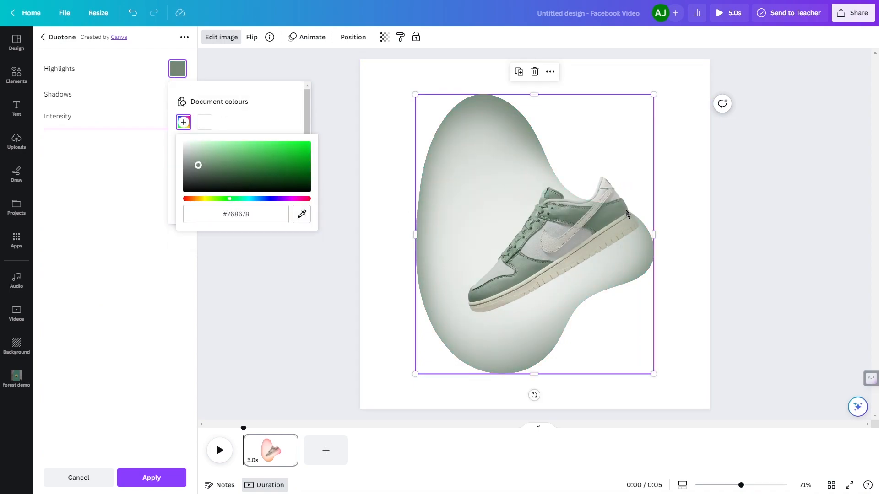
{"action": "left_click", "coordinate": [151, 478]}
Lower the green blob's opacity and arrange faint blobs behind the shoe in the page's upper-left and lower-right corners.
{"action": "left_click", "coordinate": [384, 36]}
{"action": "left_click_drag", "start_coordinate": [384, 73], "coordinate": [330, 87]}
{"action": "left_click", "coordinate": [329, 124]}
{"action": "left_click", "coordinate": [543, 138]}
{"action": "left_click", "coordinate": [384, 37]}
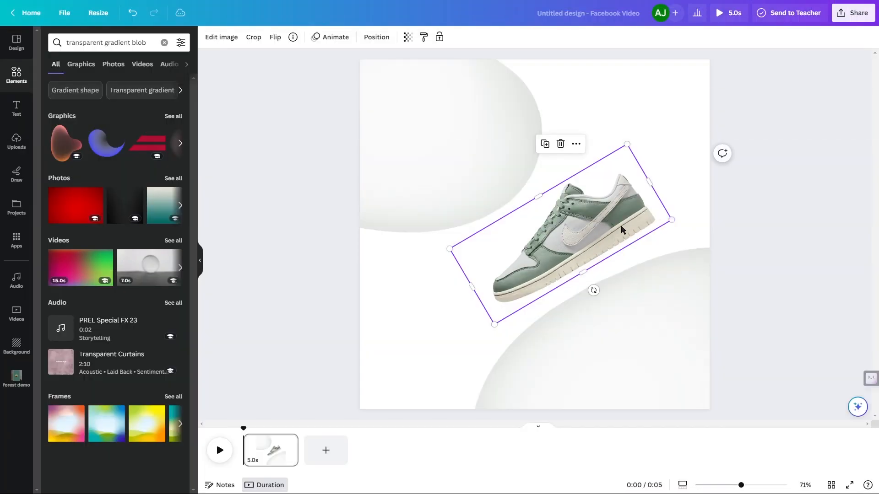
Add a Drop shadow effect to the shoe image and open its settings.
{"action": "left_click", "coordinate": [221, 37]}
{"action": "left_click", "coordinate": [147, 249]}
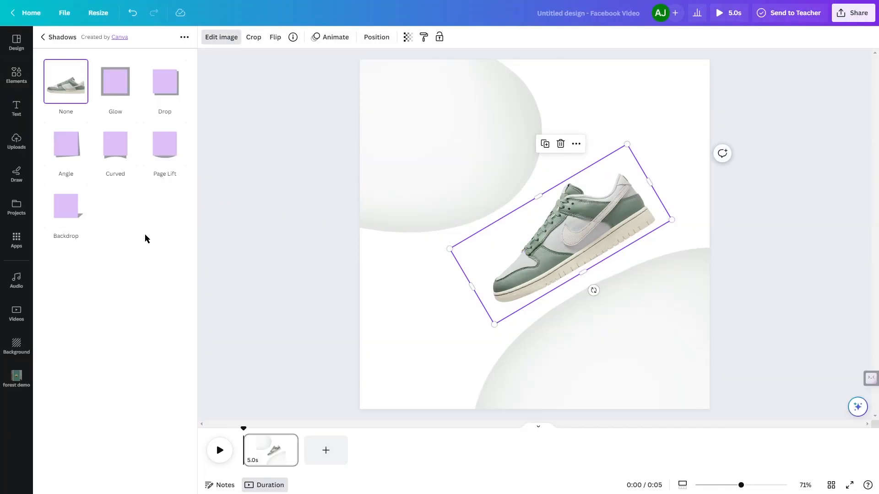
{"action": "left_click", "coordinate": [166, 103]}
{"action": "left_click", "coordinate": [165, 97]}
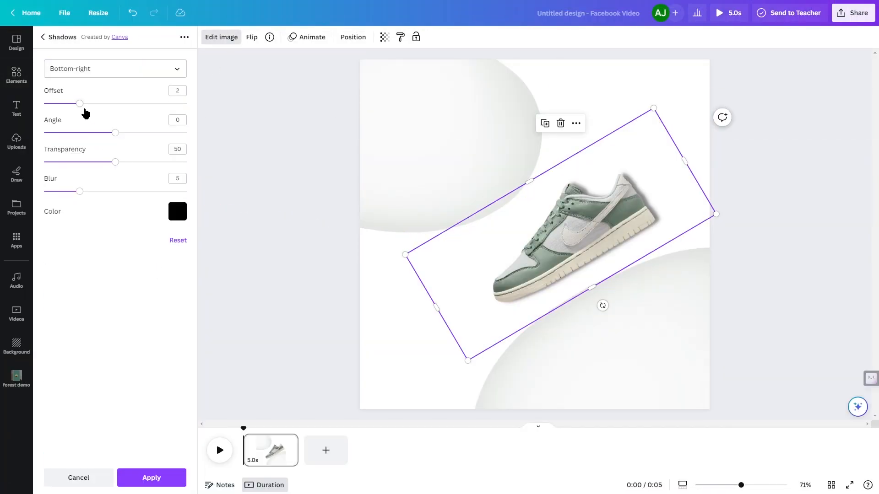
Set the shoe's drop shadow to offset 3, transparency 21 and blur 15.
{"action": "left_click_drag", "start_coordinate": [117, 167], "coordinate": [72, 169]}
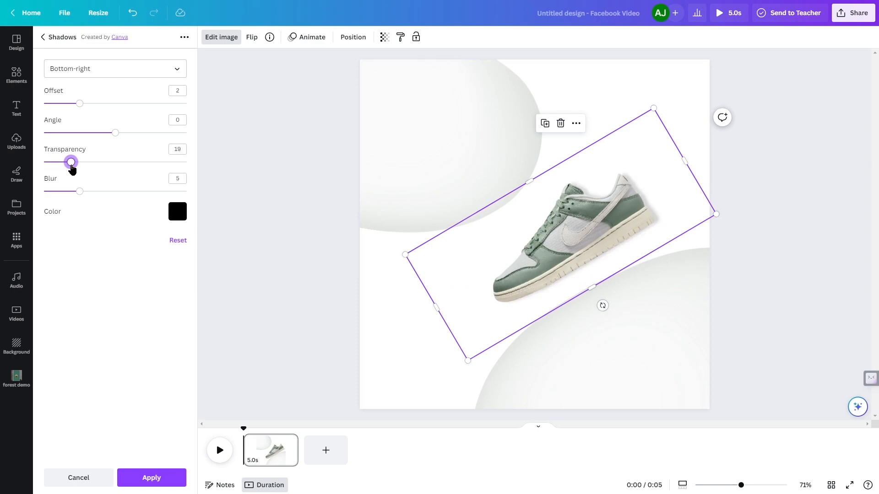
{"action": "left_click_drag", "start_coordinate": [80, 105], "coordinate": [98, 103]}
{"action": "mouse_move", "coordinate": [76, 165]}
{"action": "left_mouse_down"}
{"action": "mouse_move", "coordinate": [64, 164]}
{"action": "mouse_move", "coordinate": [74, 164]}
{"action": "left_mouse_up"}
{"action": "mouse_move", "coordinate": [99, 104]}
{"action": "left_mouse_down"}
{"action": "mouse_move", "coordinate": [130, 112]}
{"action": "mouse_move", "coordinate": [105, 115]}
{"action": "left_mouse_up"}
{"action": "left_click_drag", "start_coordinate": [93, 191], "coordinate": [179, 204]}
{"action": "left_click_drag", "start_coordinate": [113, 208], "coordinate": [127, 199]}
Recolour the shoe's shadow with a green sampled from the shoe and leave the shadow settings.
{"action": "left_click", "coordinate": [178, 212]}
{"action": "left_click", "coordinate": [183, 265]}
{"action": "left_click", "coordinate": [302, 357]}
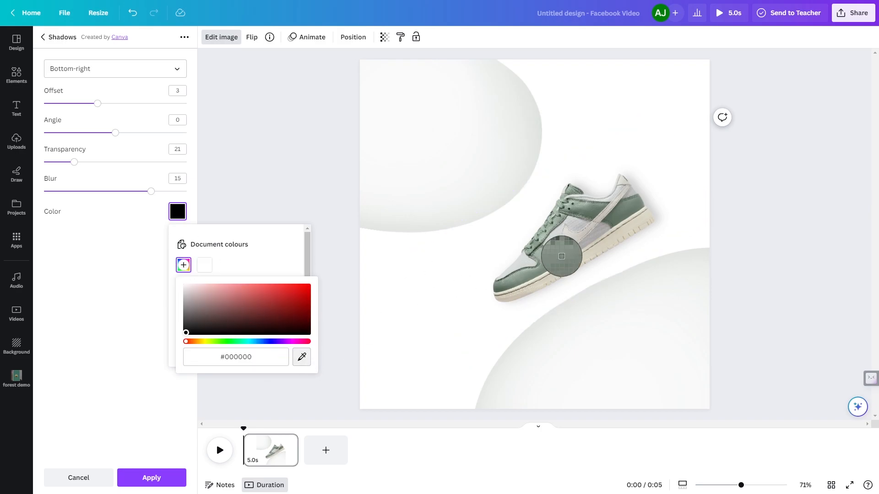
{"action": "left_click", "coordinate": [537, 271]}
{"action": "left_click", "coordinate": [301, 357]}
{"action": "left_click", "coordinate": [612, 206]}
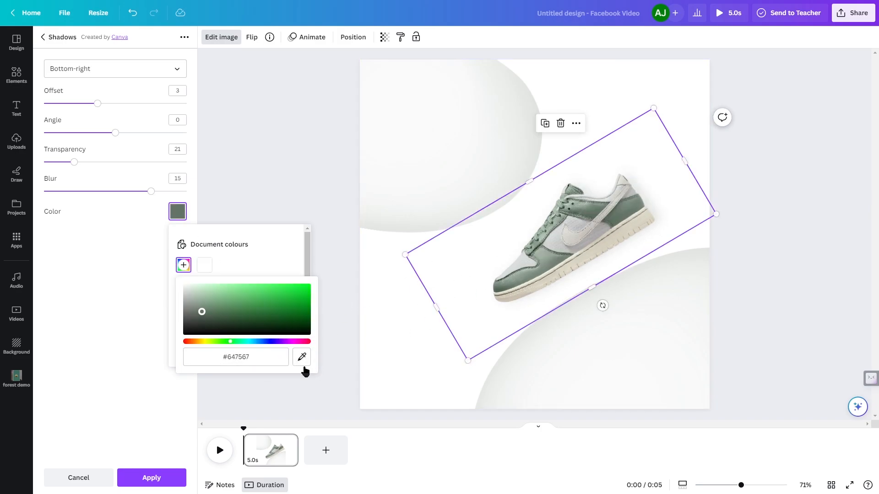
{"action": "left_click", "coordinate": [134, 282]}
{"action": "left_click", "coordinate": [331, 304]}
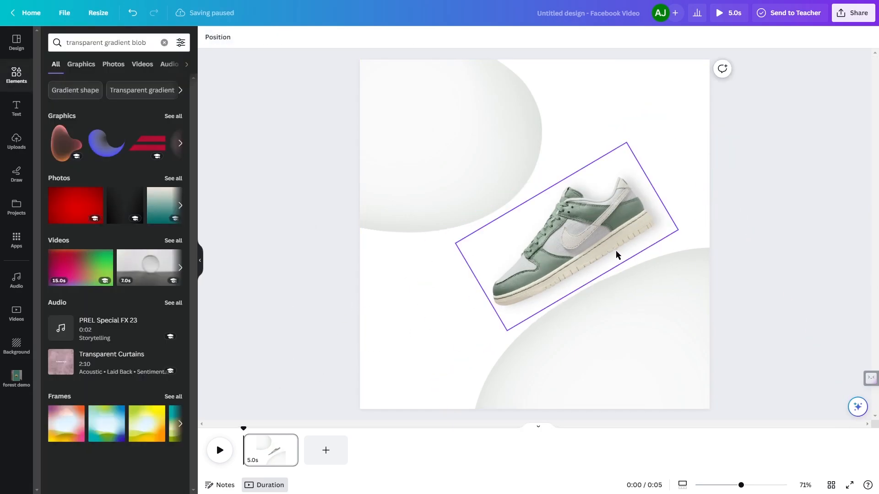
Add a "RETRO" text box in the page's upper-left area, with copies below it and in the upper-right area.
{"action": "type", "text": "t"}
{"action": "type", "text": "RETRO"}
{"action": "left_click", "coordinate": [725, 283]}
{"action": "left_click_drag", "start_coordinate": [543, 237], "coordinate": [420, 89]}
{"action": "left_click_drag", "start_coordinate": [420, 89], "coordinate": [655, 95]}
Replace the text of the copy below "RETRO" with "PREMIUM".
{"action": "double_click", "coordinate": [420, 119]}
{"action": "type", "text": "PREMIUM"}
{"action": "left_click", "coordinate": [476, 139]}
Change the upper-right copy's text to "NIKE DUNK LOW RETRO PREMIUM III" and rotate it to run vertically.
{"action": "double_click", "coordinate": [656, 94]}
{"action": "type", "text": "NI"}
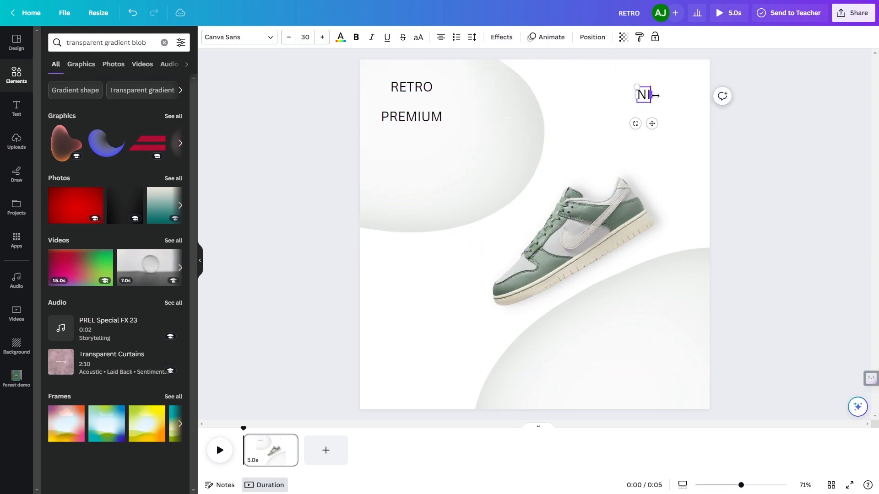
{"action": "type", "text": "KE DUNK LO"}
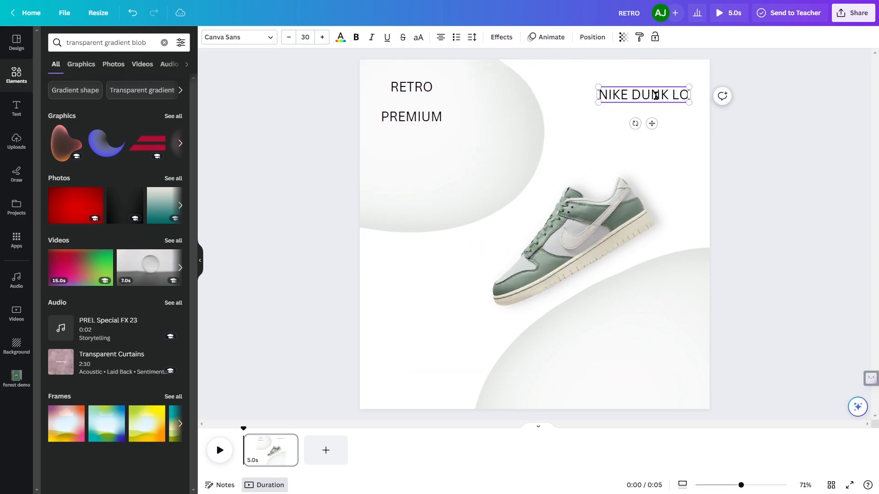
{"action": "type", "text": "W RETRO PREMIUM"}
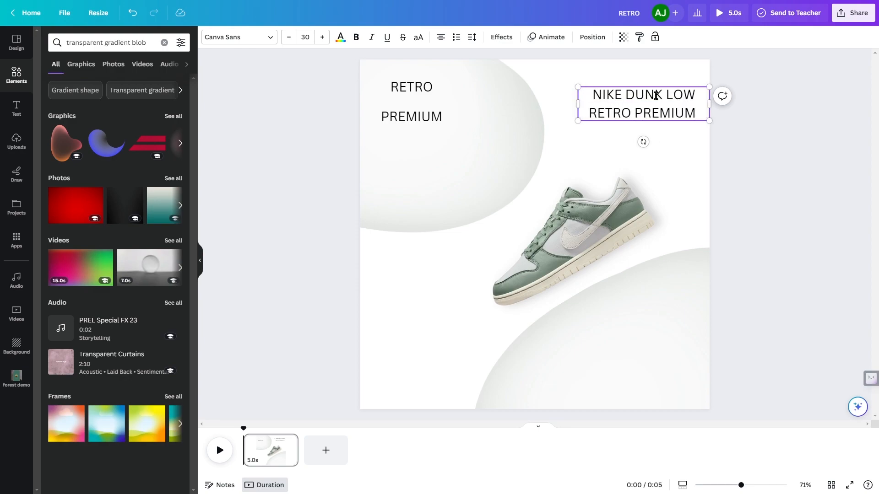
{"action": "type", "text": " III"}
{"action": "left_click_drag", "start_coordinate": [644, 143], "coordinate": [692, 180]}
Change the font of the "RETRO" text to Anton.
{"action": "left_click", "coordinate": [411, 87]}
{"action": "left_click", "coordinate": [261, 42]}
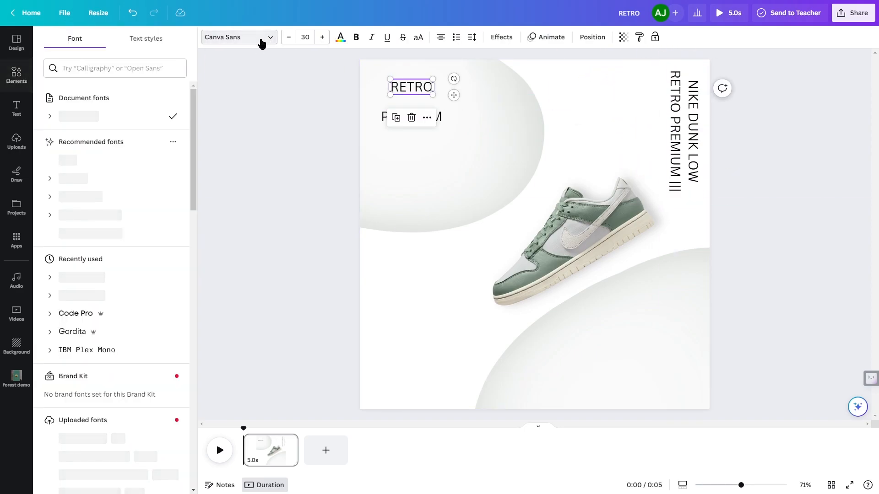
{"action": "left_click", "coordinate": [142, 73]}
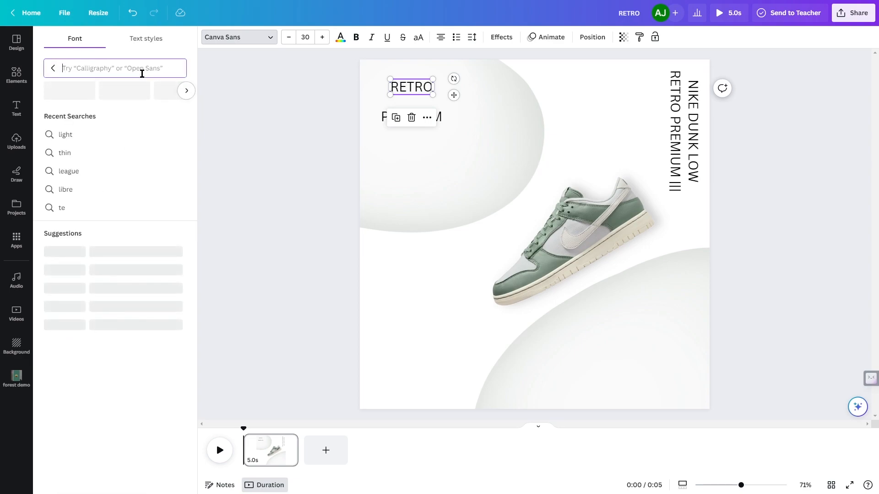
{"action": "type", "text": "Anton"}
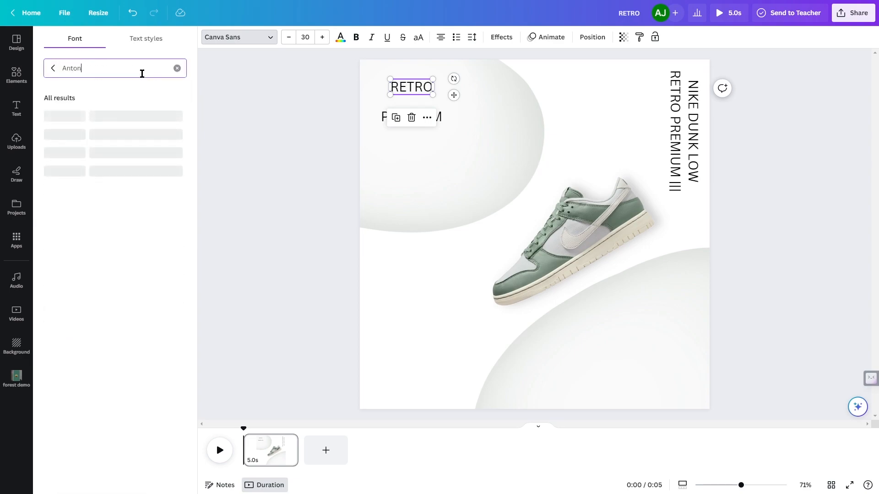
{"action": "left_click", "coordinate": [67, 115]}
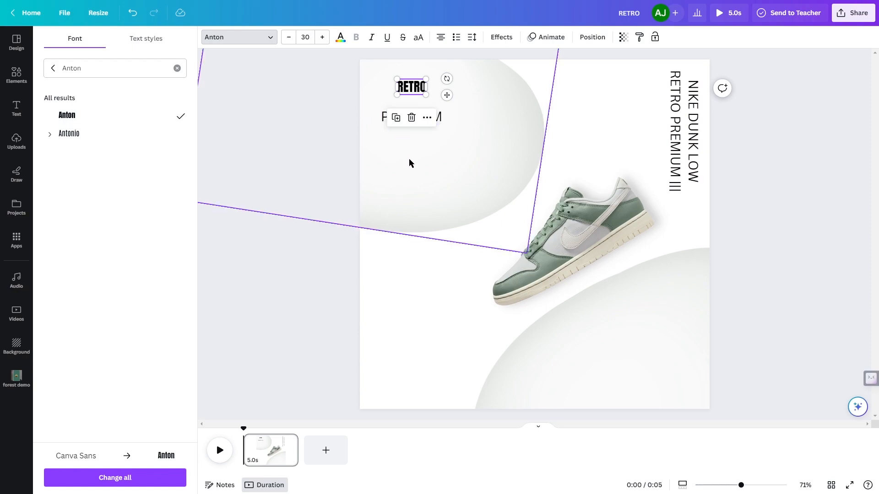
{"action": "left_click", "coordinate": [321, 251]}
Italicise the "RETRO" text and enlarge it to about size 126.
{"action": "left_click", "coordinate": [414, 90]}
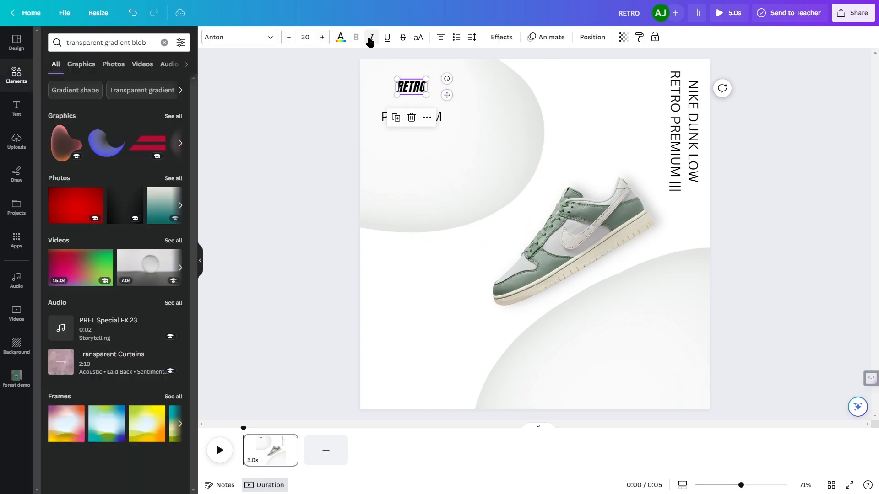
{"action": "left_click", "coordinate": [321, 37]}
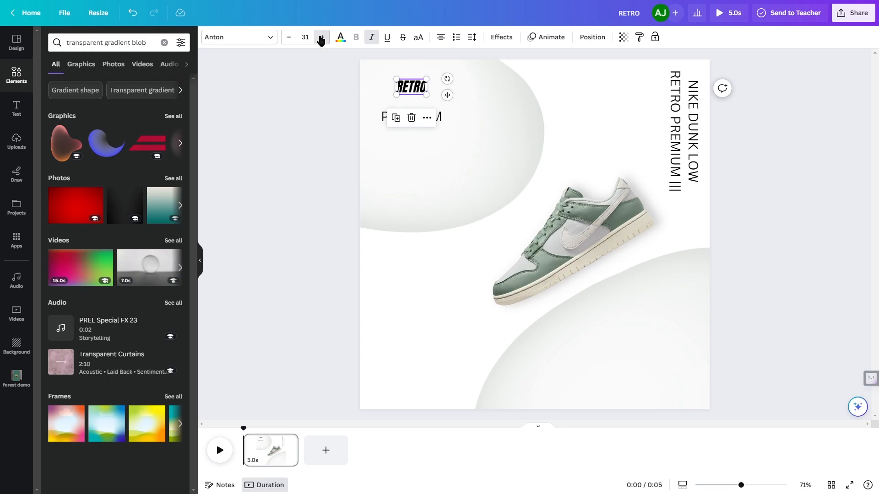
{"action": "left_click", "coordinate": [321, 38]}
{"action": "left_click", "coordinate": [321, 37]}
{"action": "left_click", "coordinate": [321, 37]}
{"action": "left_click_drag", "start_coordinate": [439, 108], "coordinate": [488, 175]}
Position the enlarged "RETRO" text over the upper-left blob with "PREMIUM" directly beneath it.
{"action": "left_click_drag", "start_coordinate": [444, 117], "coordinate": [449, 94]}
{"action": "left_click_drag", "start_coordinate": [402, 121], "coordinate": [413, 164]}
{"action": "left_click_drag", "start_coordinate": [463, 86], "coordinate": [454, 112]}
Set the "PREMIUM" text's font to Big Shoulders Display, enlarge it to about size 74.7 and place it just under "RETRO".
{"action": "left_click", "coordinate": [422, 155]}
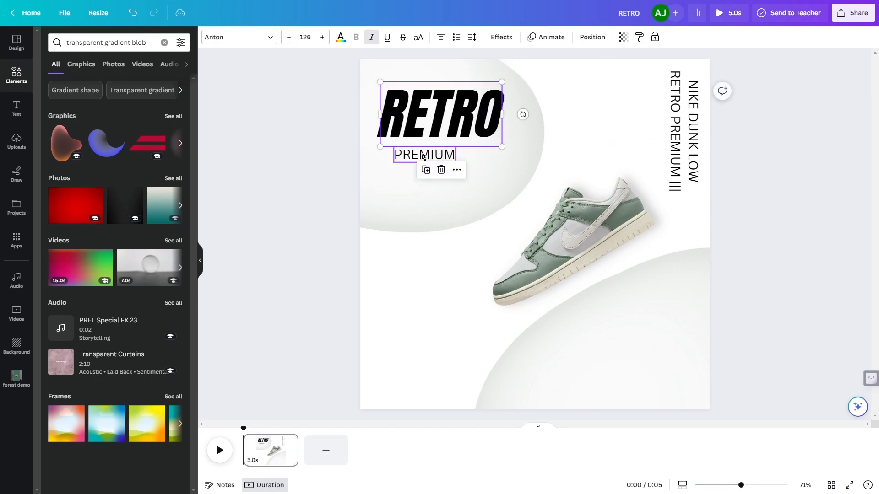
{"action": "left_click", "coordinate": [239, 38]}
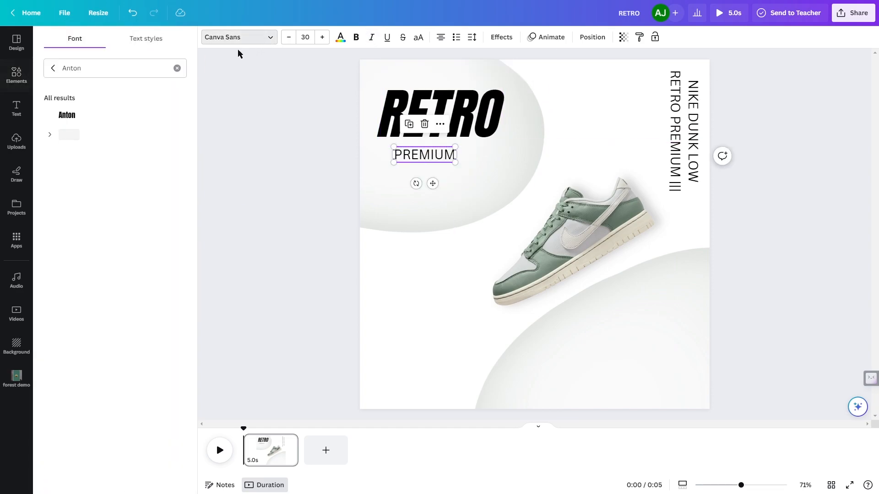
{"action": "left_click", "coordinate": [173, 67]}
{"action": "type", "text": "big shoulder"}
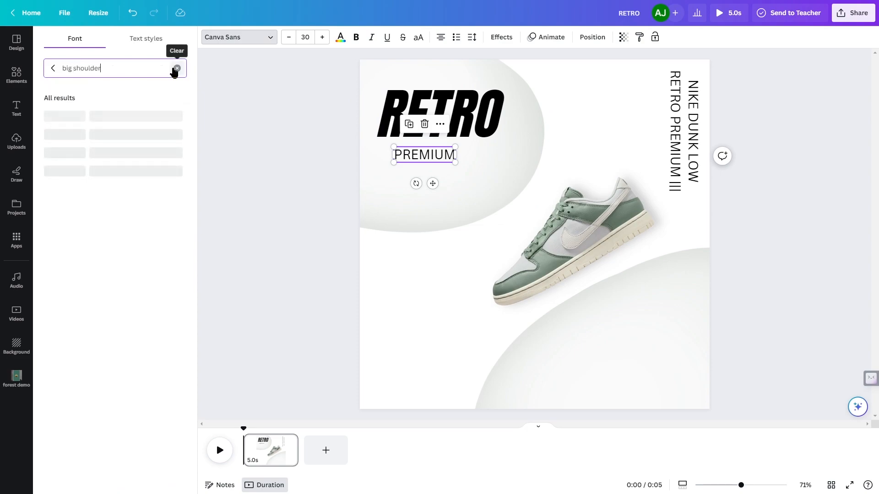
{"action": "left_click", "coordinate": [111, 116]}
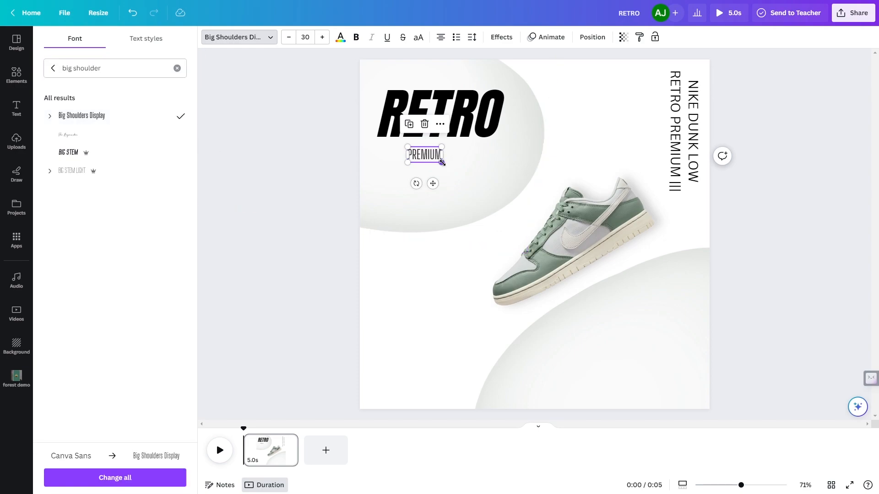
{"action": "left_click_drag", "start_coordinate": [443, 163], "coordinate": [488, 194]}
{"action": "mouse_move", "coordinate": [473, 166]}
{"action": "left_mouse_down"}
{"action": "mouse_move", "coordinate": [451, 159]}
{"action": "mouse_move", "coordinate": [459, 159]}
{"action": "left_mouse_up"}
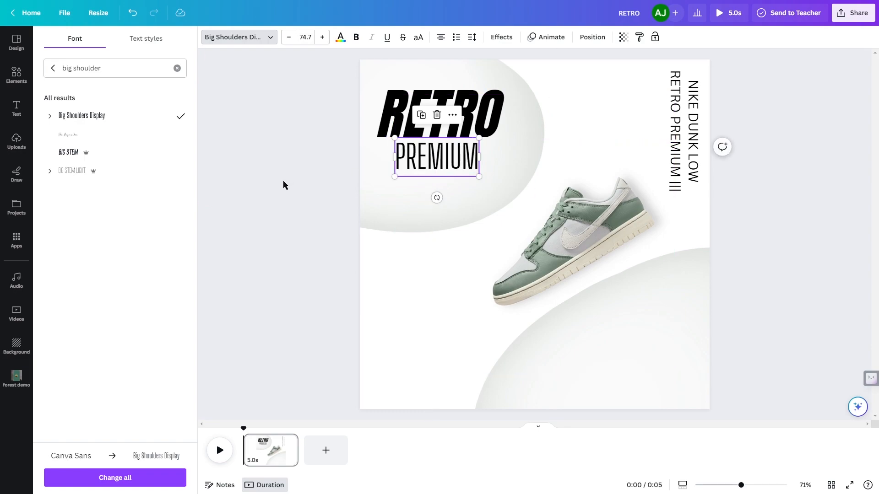
Set the "PREMIUM" text's letter spacing to about 145 and line spacing to 0.5, and align it with "RETRO" above.
{"action": "left_click", "coordinate": [471, 40]}
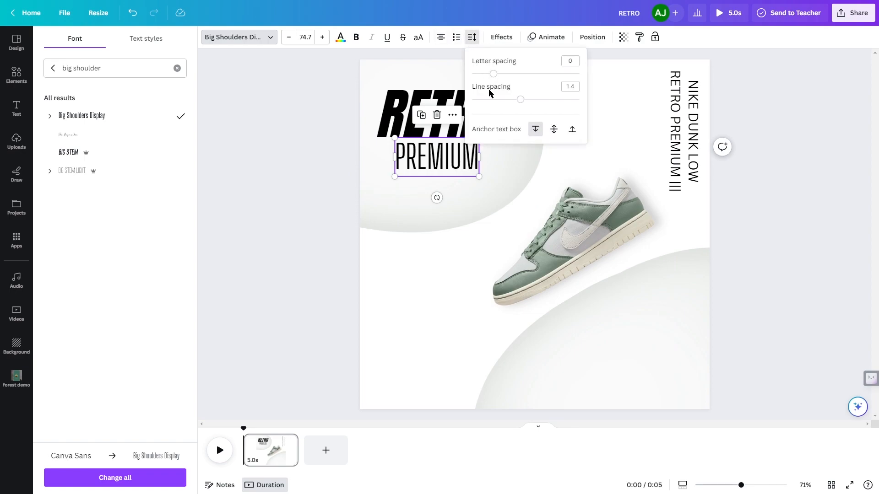
{"action": "left_click_drag", "start_coordinate": [495, 76], "coordinate": [511, 76]}
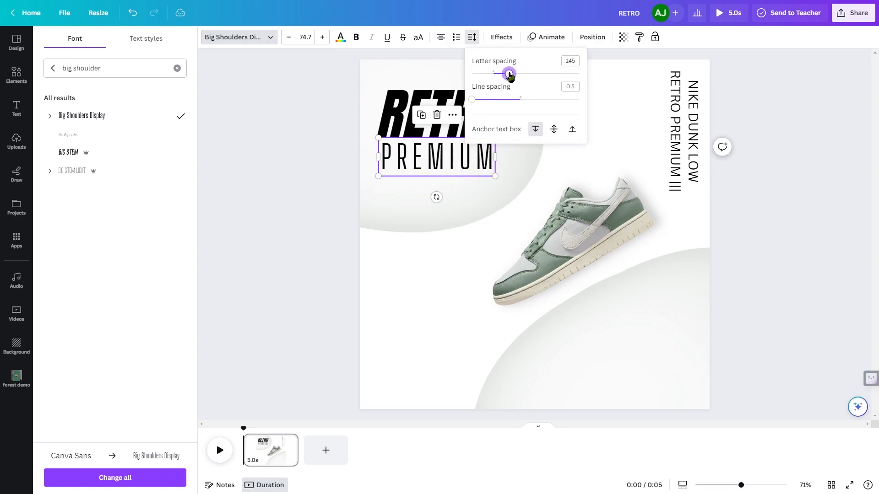
{"action": "left_click", "coordinate": [333, 153]}
{"action": "left_click", "coordinate": [454, 156]}
{"action": "left_click_drag", "start_coordinate": [454, 156], "coordinate": [452, 153]}
Set the vertical "NIKE DUNK LOW RETRO PREMIUM III" text to Big Shoulders Display at size 23.
{"action": "key", "text": "Tab"}
{"action": "key", "text": "Tab"}
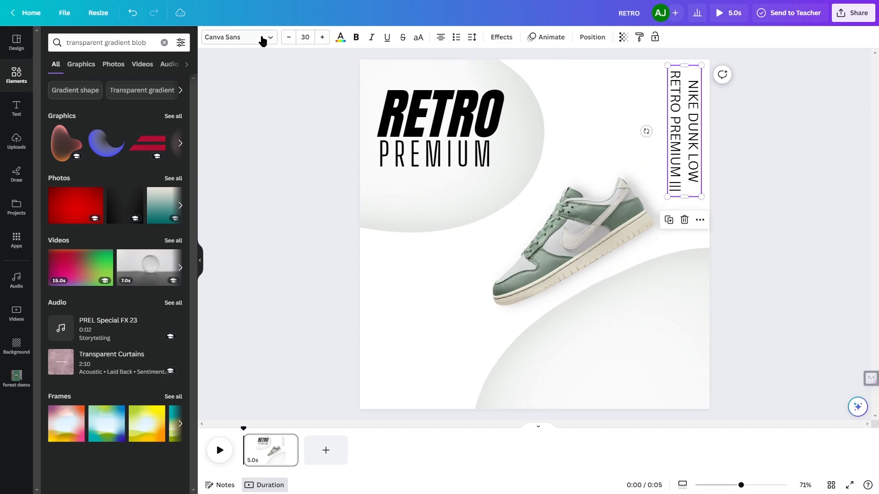
{"action": "left_click", "coordinate": [262, 39]}
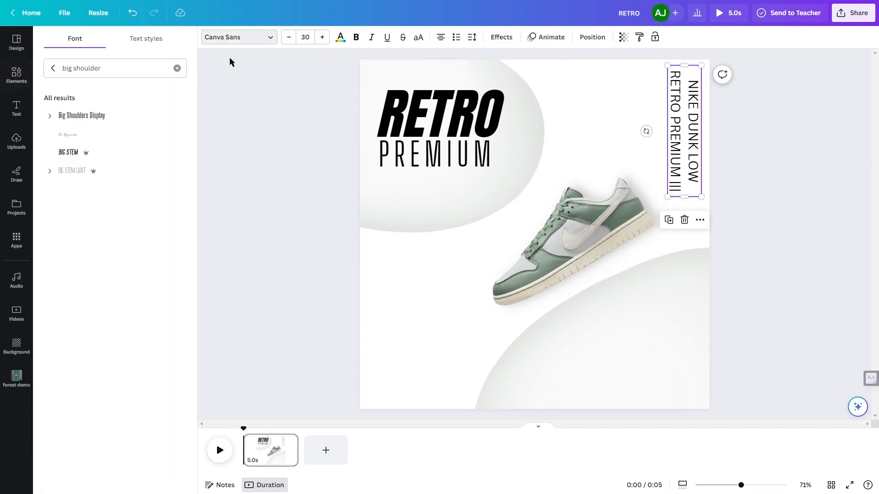
{"action": "left_click", "coordinate": [106, 116]}
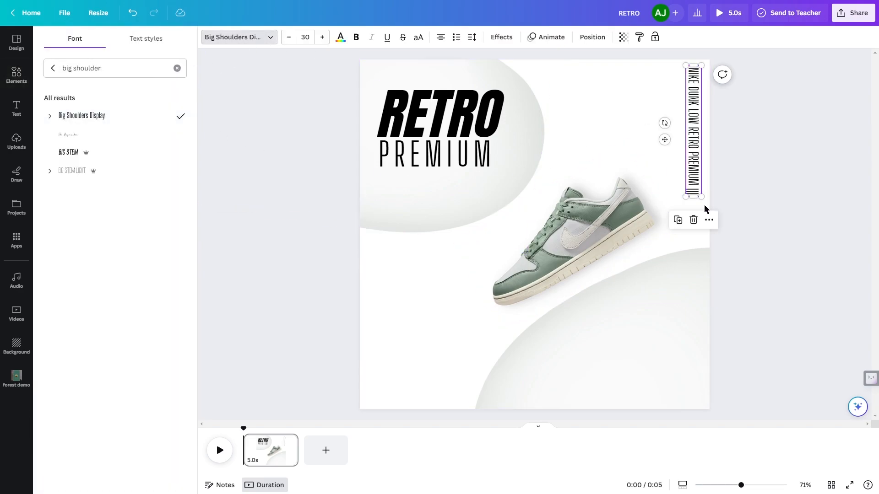
{"action": "left_click", "coordinate": [288, 37]}
{"action": "left_click", "coordinate": [288, 37]}
{"action": "left_click", "coordinate": [288, 37]}
{"action": "left_click", "coordinate": [288, 37]}
{"action": "left_click", "coordinate": [288, 37]}
{"action": "left_click", "coordinate": [288, 37]}
{"action": "left_click", "coordinate": [288, 37]}
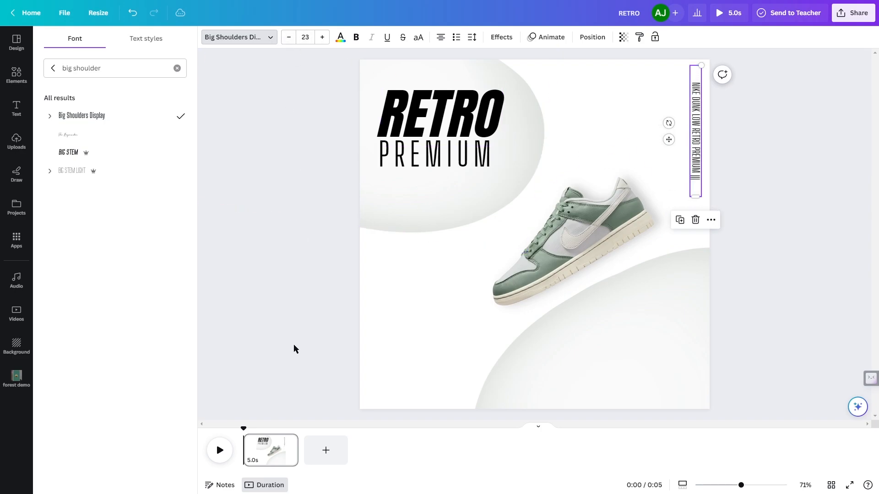
Nudge the vertical product name slightly up, close to the page's right edge.
{"action": "left_click", "coordinate": [295, 341]}
{"action": "left_click", "coordinate": [745, 150]}
{"action": "left_click", "coordinate": [696, 152]}
{"action": "left_click_drag", "start_coordinate": [697, 152], "coordinate": [698, 146]}
{"action": "left_click", "coordinate": [741, 160]}
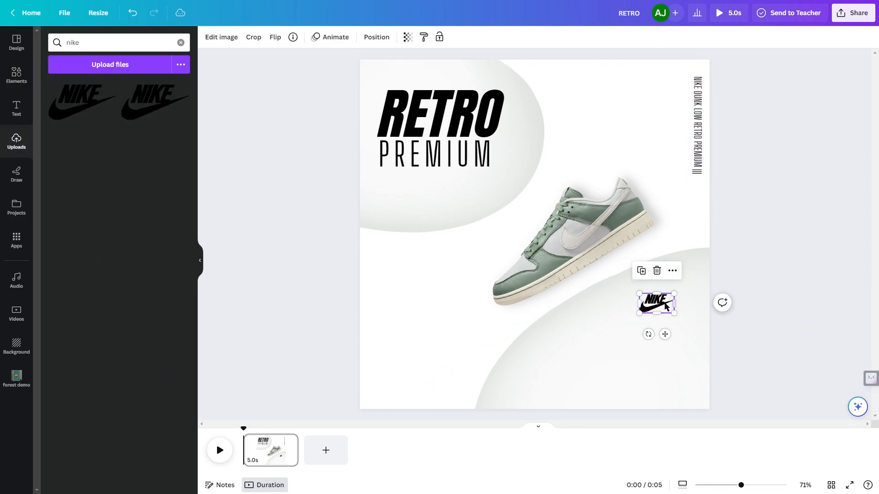
Move the Nike logo to the page's lower-right corner and enlarge it slightly.
{"action": "left_click_drag", "start_coordinate": [659, 301], "coordinate": [669, 374]}
{"action": "left_click", "coordinate": [751, 398]}
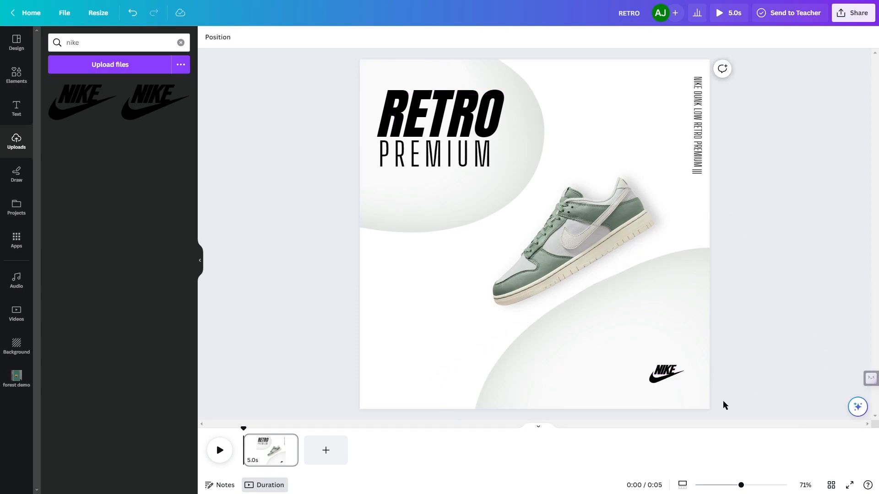
{"action": "left_click", "coordinate": [664, 380]}
{"action": "left_click_drag", "start_coordinate": [664, 379], "coordinate": [648, 359]}
{"action": "left_click", "coordinate": [655, 360]}
{"action": "left_click", "coordinate": [662, 374]}
{"action": "left_click", "coordinate": [746, 391]}
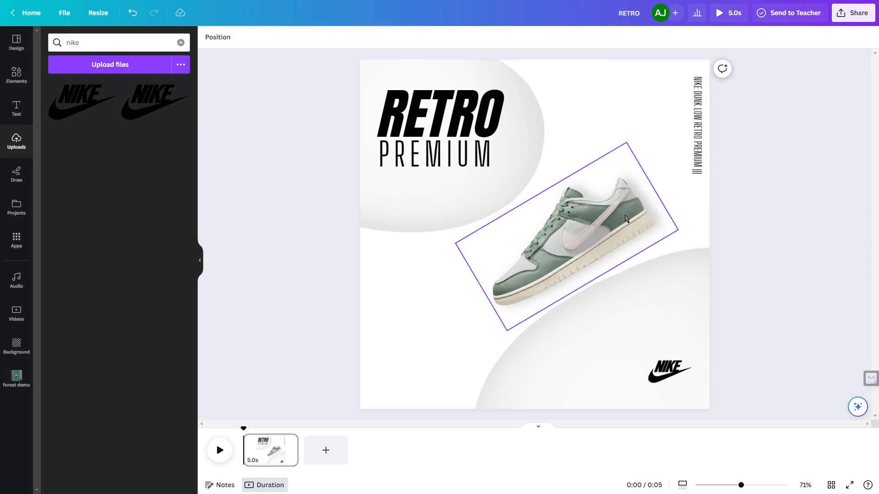
Enlarge the shoe image slightly between the two gradient blobs.
{"action": "left_click", "coordinate": [650, 215]}
{"action": "left_click", "coordinate": [767, 255]}
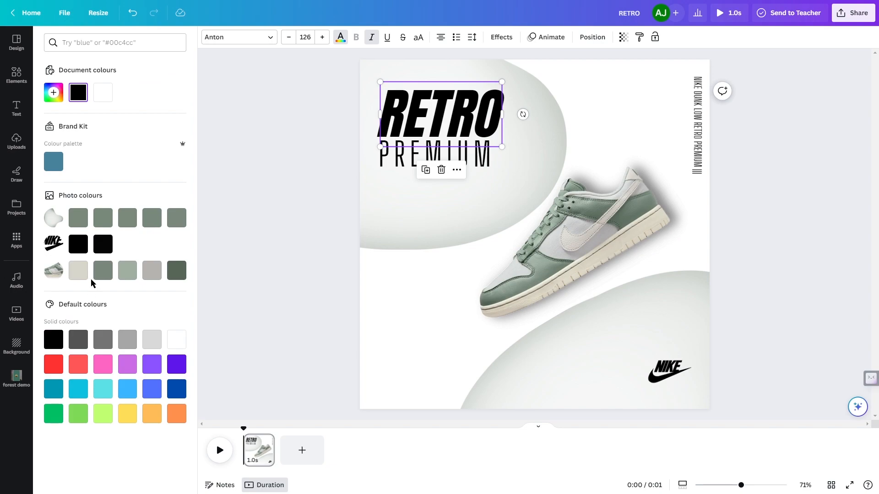
Recolour the RETRO and PREMIUM texts with the darkest green from the shoe photo's colours.
{"action": "left_click", "coordinate": [78, 271]}
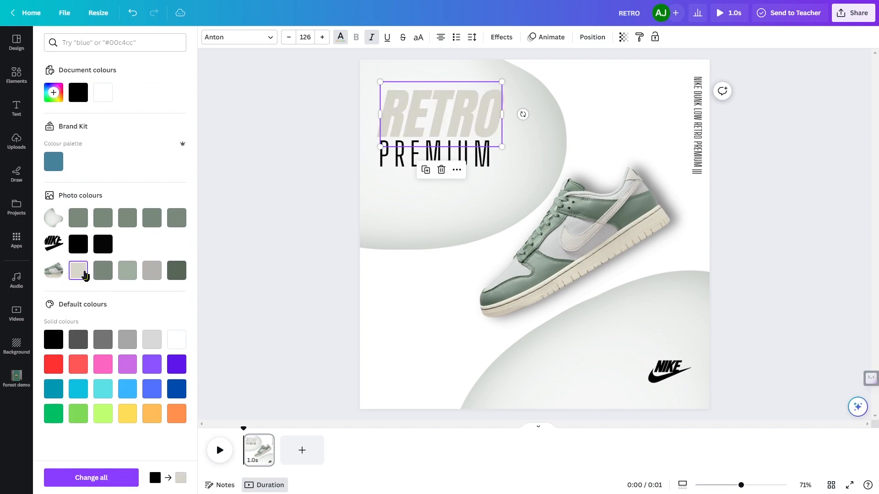
{"action": "left_click", "coordinate": [128, 272]}
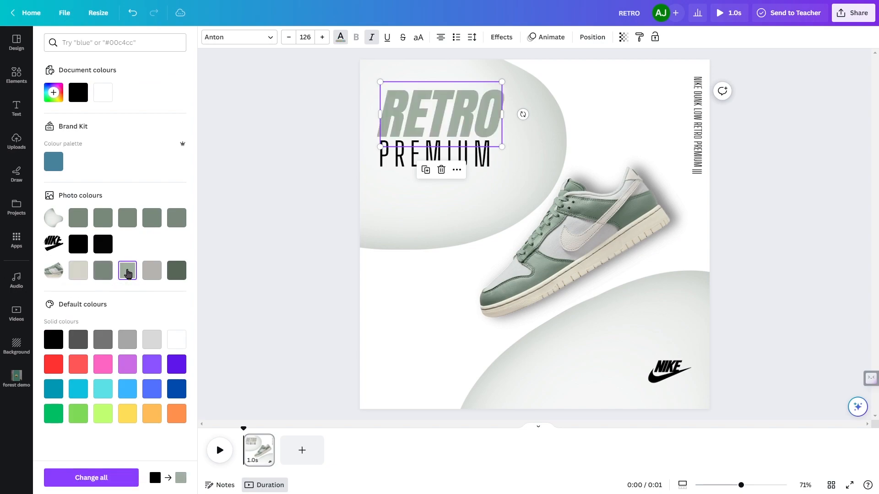
{"action": "left_click", "coordinate": [174, 278]}
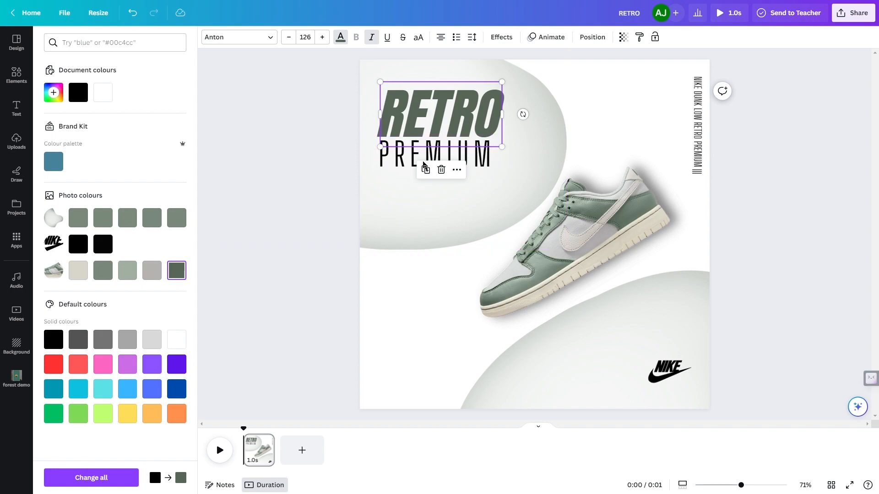
{"action": "left_click", "coordinate": [406, 162]}
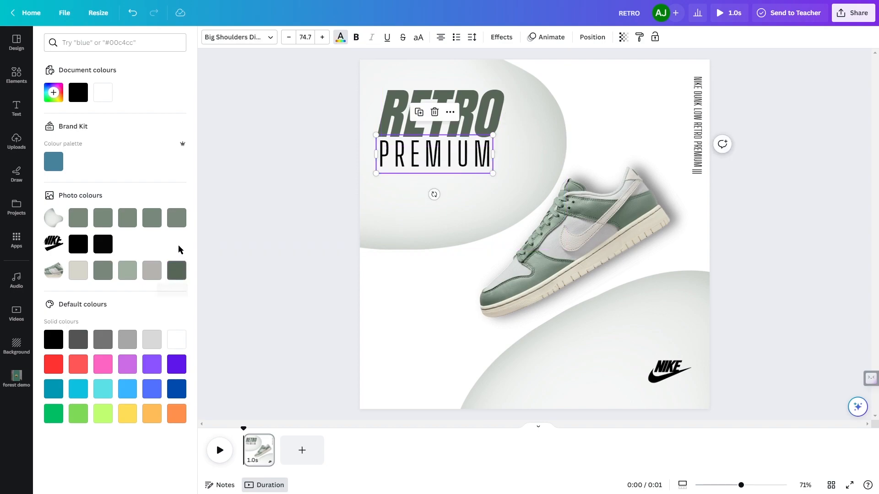
{"action": "left_click", "coordinate": [183, 276]}
{"action": "left_click", "coordinate": [270, 241]}
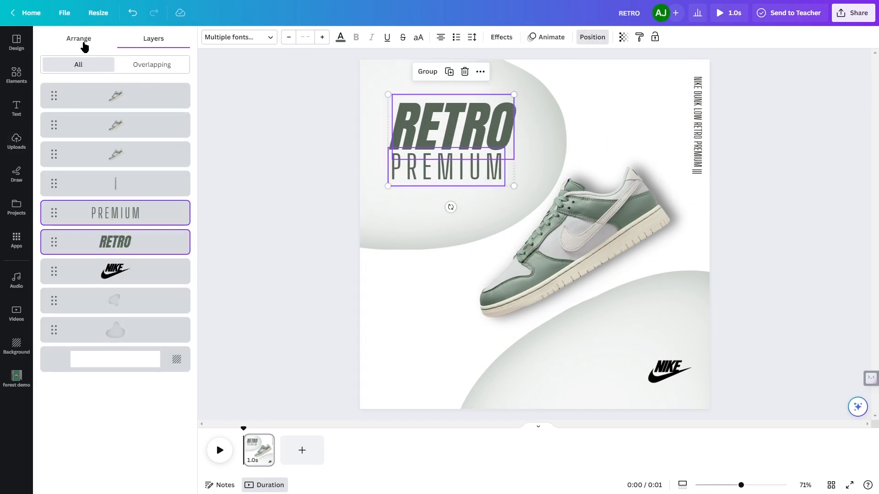
Align the RETRO and PREMIUM texts by their left edges and shift the page's upper-left gradient blob slightly up and left.
{"action": "left_click", "coordinate": [83, 41]}
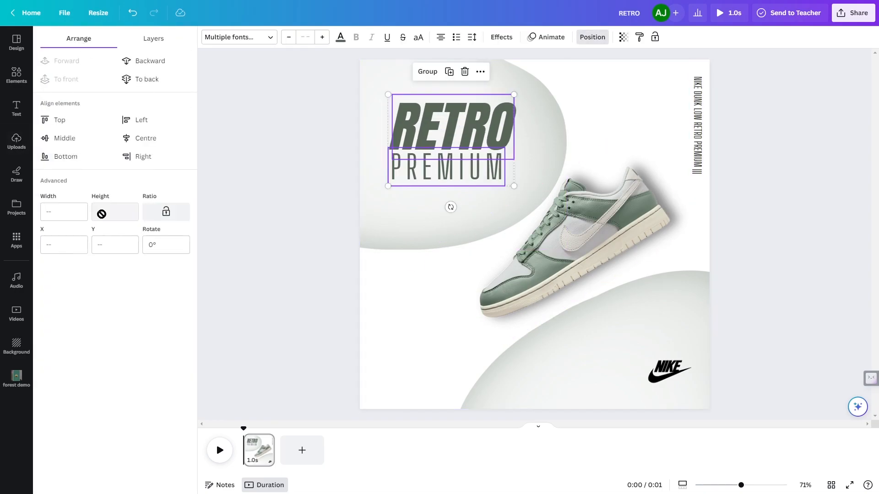
{"action": "left_click", "coordinate": [133, 120]}
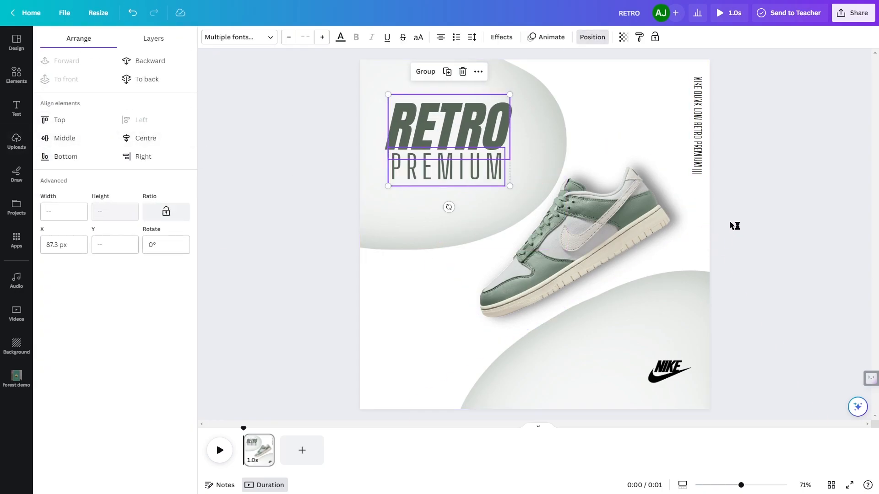
{"action": "left_click", "coordinate": [453, 129]}
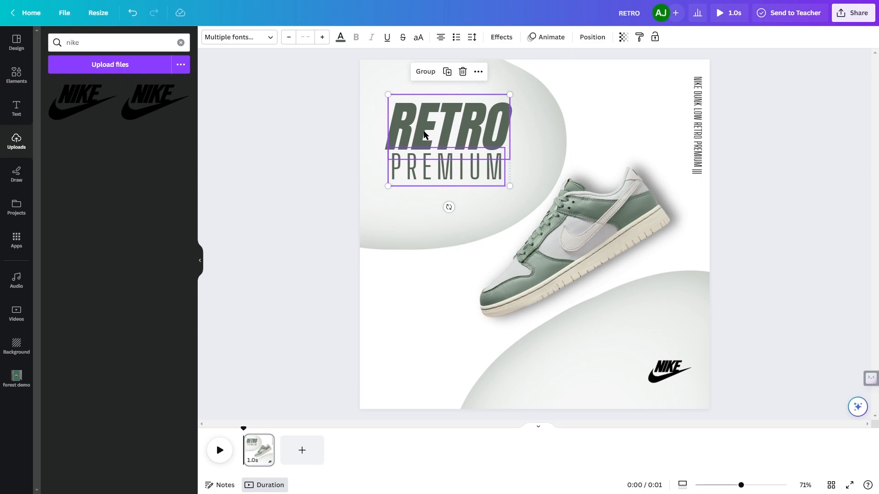
{"action": "left_click", "coordinate": [335, 125]}
{"action": "left_click", "coordinate": [432, 131]}
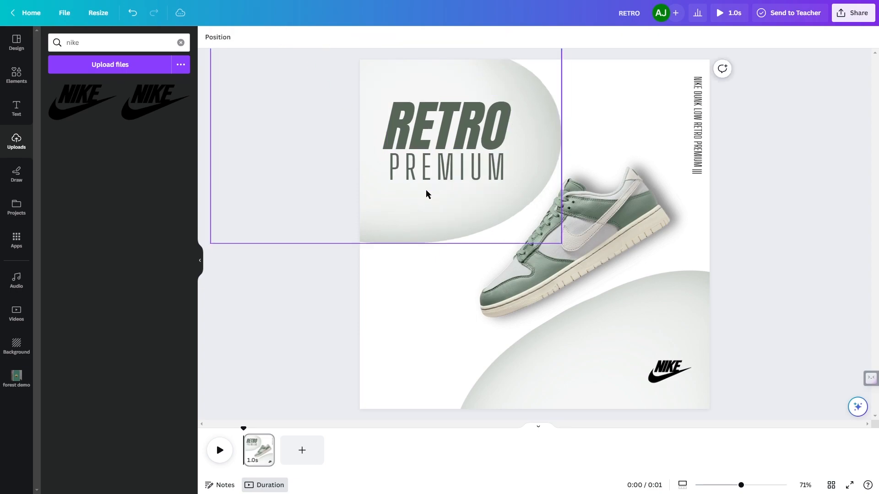
Duplicate the advert page twice to get three pages.
{"action": "right_click", "coordinate": [260, 449]}
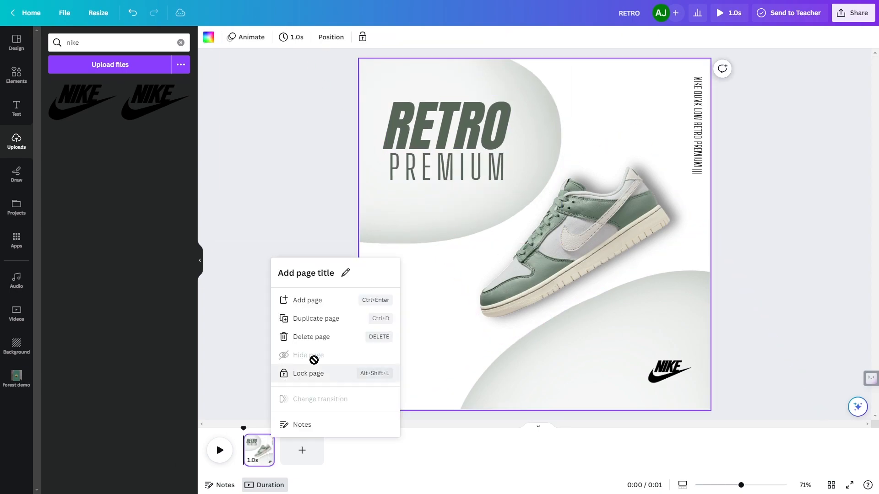
{"action": "left_click", "coordinate": [336, 319]}
{"action": "right_click", "coordinate": [299, 448]}
{"action": "left_click", "coordinate": [365, 324]}
On page 2, rotate a rear shoe copy to a steeper angle and shift it up and left behind the front shoe.
{"action": "left_click", "coordinate": [290, 451]}
{"action": "left_click", "coordinate": [331, 37]}
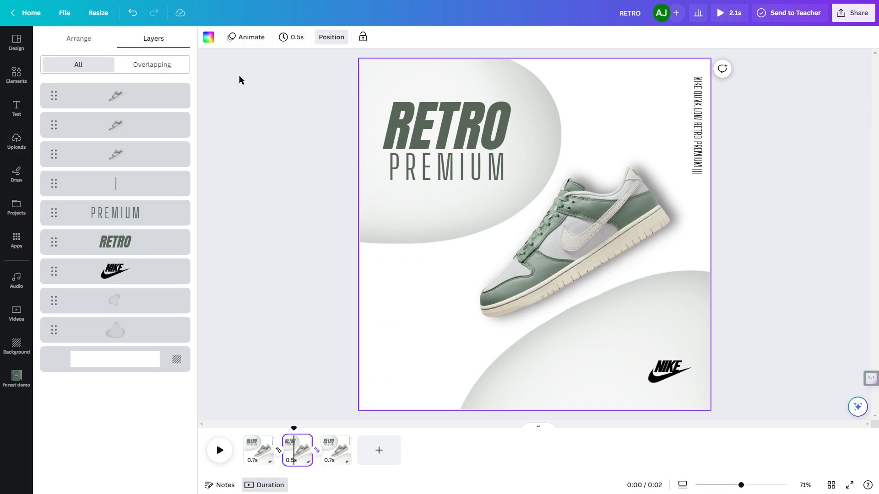
{"action": "left_click", "coordinate": [140, 132]}
{"action": "left_click_drag", "start_coordinate": [607, 306], "coordinate": [626, 290]}
{"action": "left_click_drag", "start_coordinate": [596, 125], "coordinate": [579, 103]}
Set the rotated shoe copy's transparency to 75 on page 2.
{"action": "left_click", "coordinate": [408, 37]}
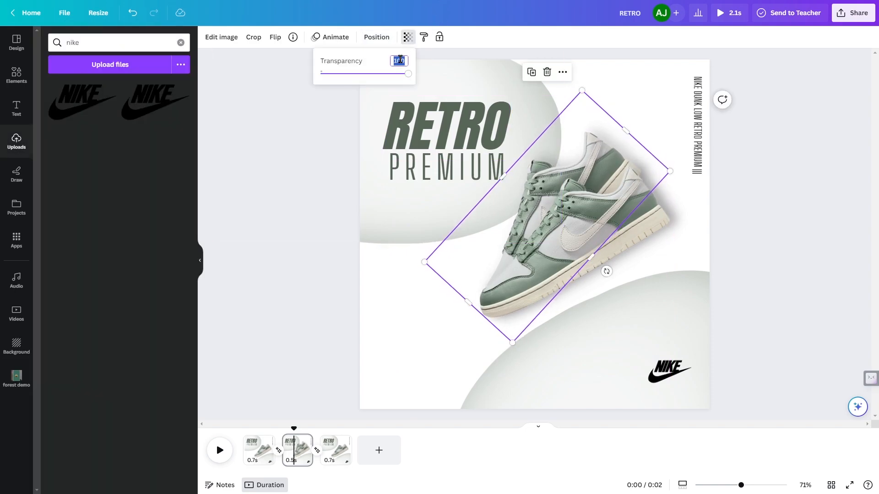
{"action": "type", "text": "75"}
{"action": "key", "text": "Return"}
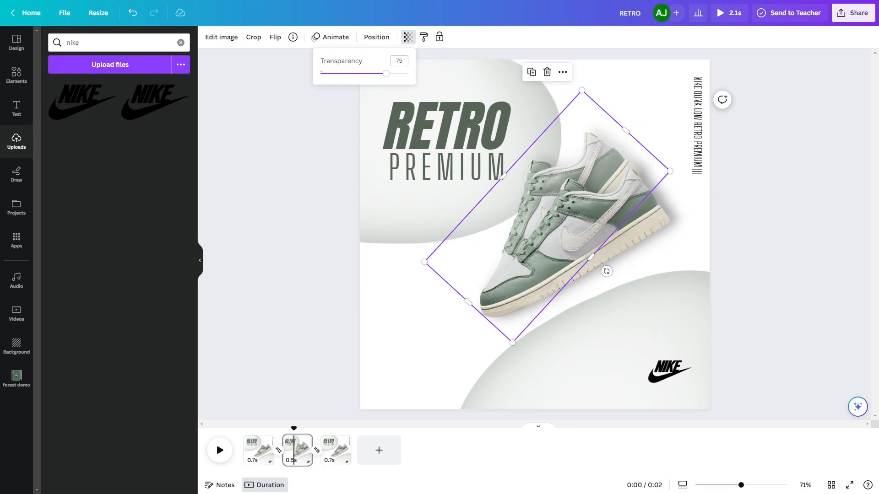
Delete the old page 3 and duplicate page 2 with its tilted shoe copy as the new third page.
{"action": "left_click", "coordinate": [329, 458]}
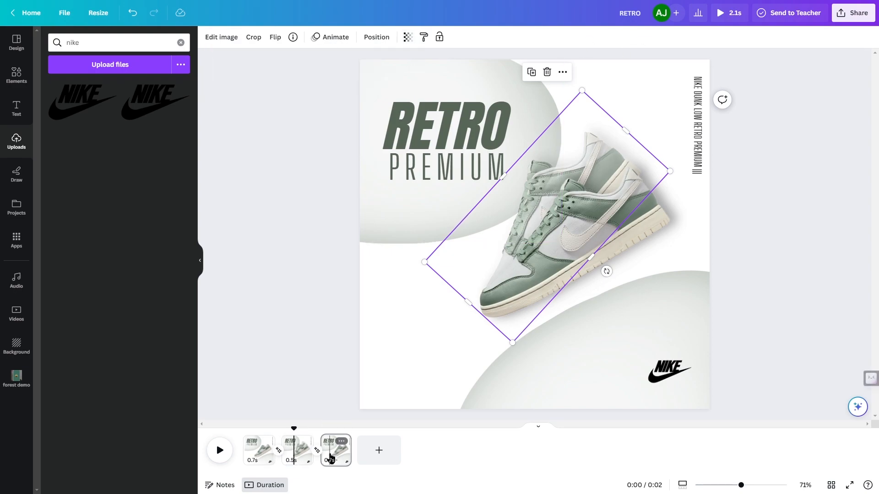
{"action": "left_click", "coordinate": [343, 442]}
{"action": "left_click", "coordinate": [395, 322]}
{"action": "left_click", "coordinate": [304, 441]}
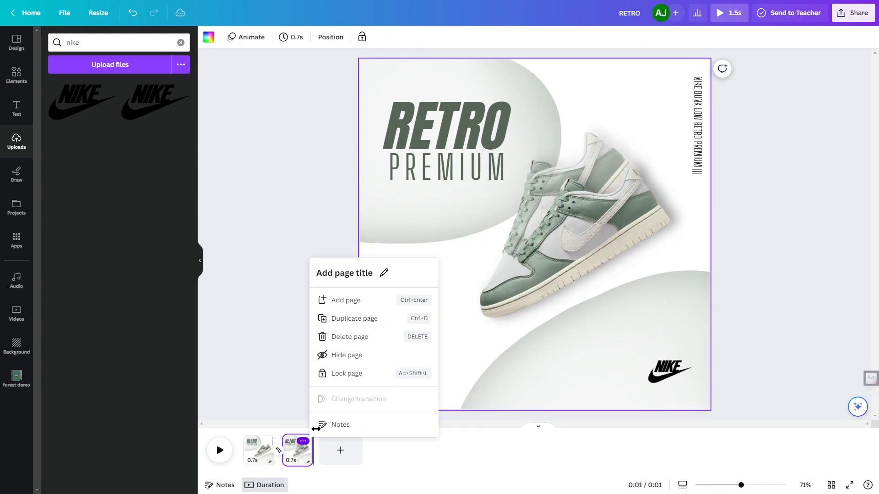
{"action": "left_click", "coordinate": [362, 319]}
On page 3, rotate the rearmost shoe copy more steeply, shift it up and left behind the others, and open its transparency setting.
{"action": "left_click", "coordinate": [333, 453]}
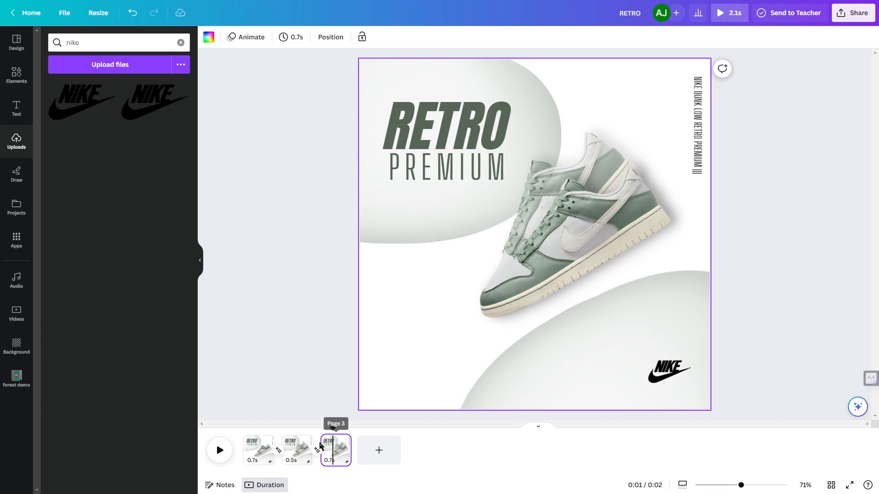
{"action": "left_click", "coordinate": [331, 37]}
{"action": "left_click_drag", "start_coordinate": [608, 306], "coordinate": [617, 276]}
{"action": "key", "text": "ctrl+z"}
{"action": "key", "text": "ctrl+z"}
{"action": "left_click_drag", "start_coordinate": [528, 338], "coordinate": [504, 315]}
{"action": "left_click_drag", "start_coordinate": [607, 265], "coordinate": [612, 257]}
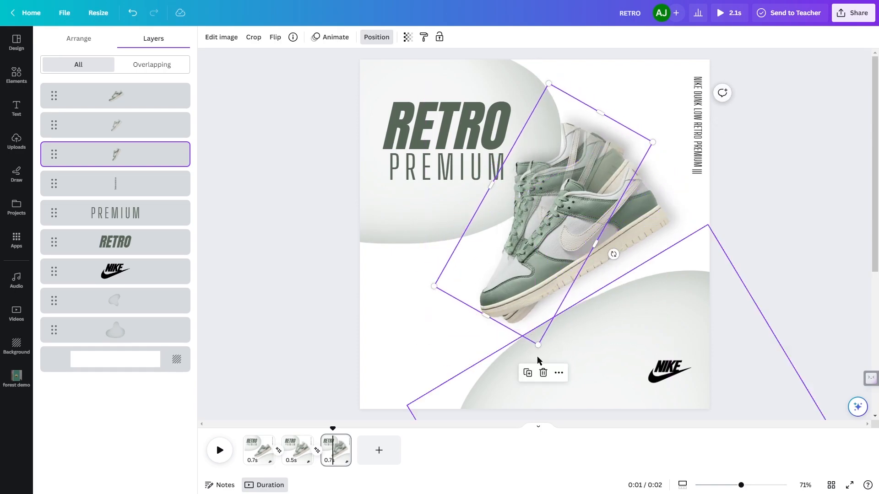
{"action": "left_click_drag", "start_coordinate": [536, 339], "coordinate": [522, 329]}
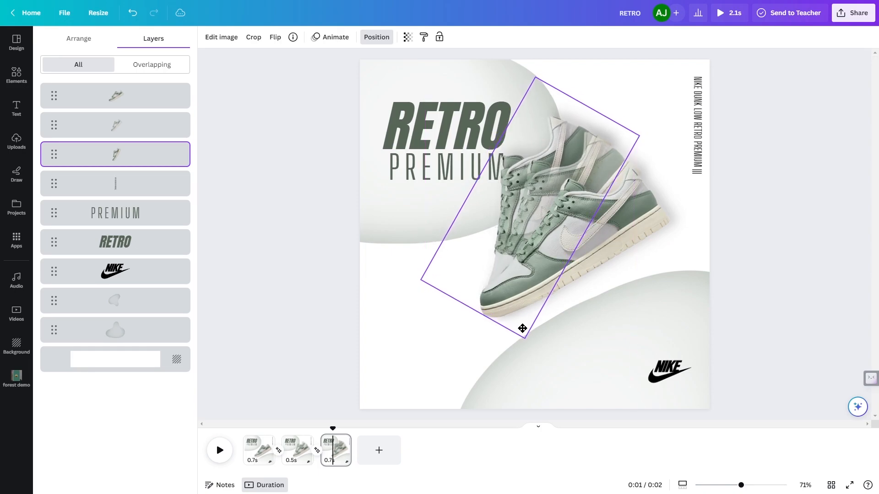
{"action": "left_click", "coordinate": [408, 37]}
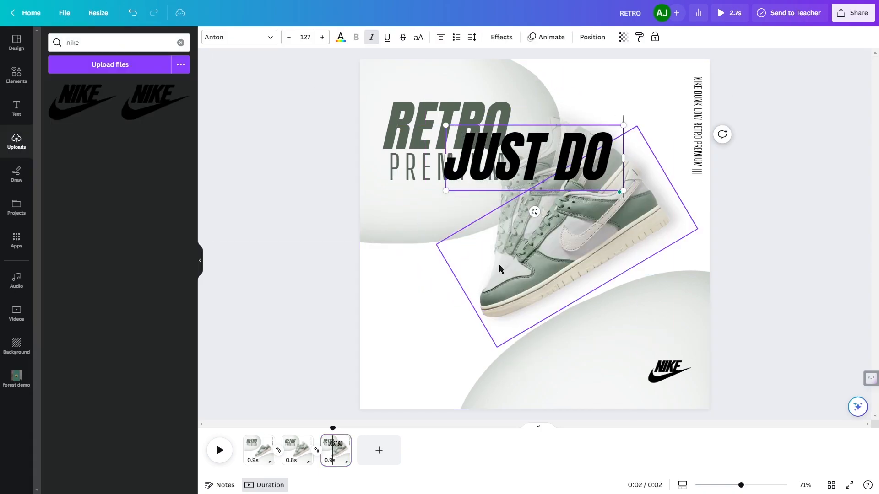
Complete the new slogan text as "JUST DO IT ." and set its font size to 53.
{"action": "type", "text": "IT ."}
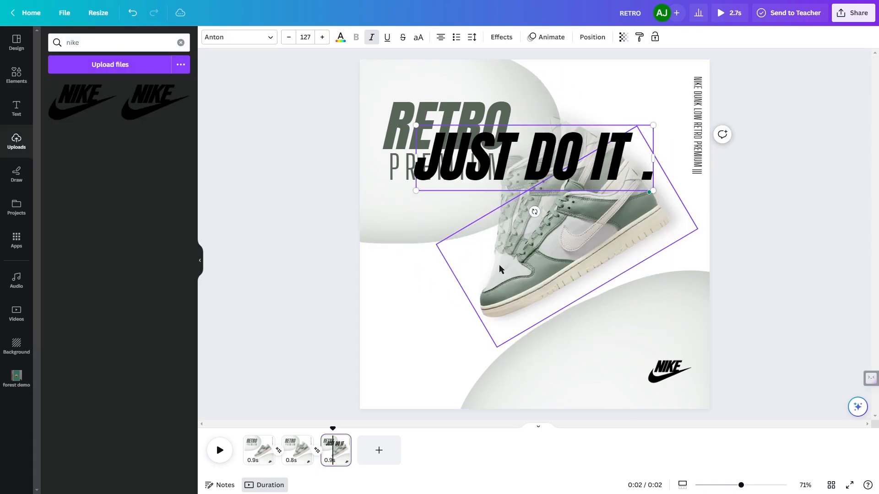
{"action": "key", "text": "ctrl+a"}
{"action": "left_click", "coordinate": [306, 42]}
{"action": "type", "text": "53"}
{"action": "key", "text": "Return"}
Move the "JUST DO IT ." slogan to the lower-left corner of page 3 and make it upright instead of italic.
{"action": "left_click_drag", "start_coordinate": [542, 173], "coordinate": [438, 404]}
{"action": "left_click_drag", "start_coordinate": [514, 399], "coordinate": [539, 396]}
{"action": "mouse_move", "coordinate": [443, 372]}
{"action": "left_mouse_down"}
{"action": "mouse_move", "coordinate": [455, 375]}
{"action": "mouse_move", "coordinate": [438, 377]}
{"action": "mouse_move", "coordinate": [449, 380]}
{"action": "left_mouse_up"}
{"action": "key", "text": "ctrl+z"}
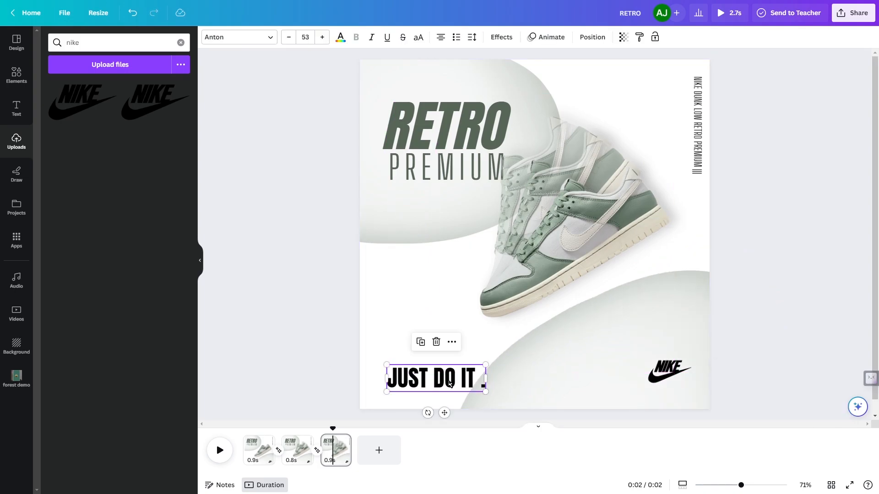
Apply an animation to the "JUST DO IT ." slogan on page 3.
{"action": "left_click", "coordinate": [549, 37]}
{"action": "left_click", "coordinate": [117, 333]}
{"action": "left_click", "coordinate": [313, 337]}
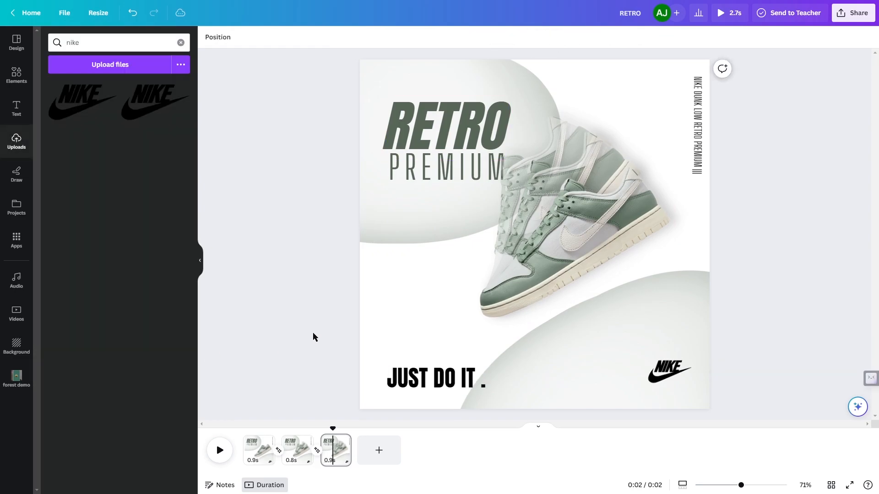
{"action": "left_click", "coordinate": [430, 378]}
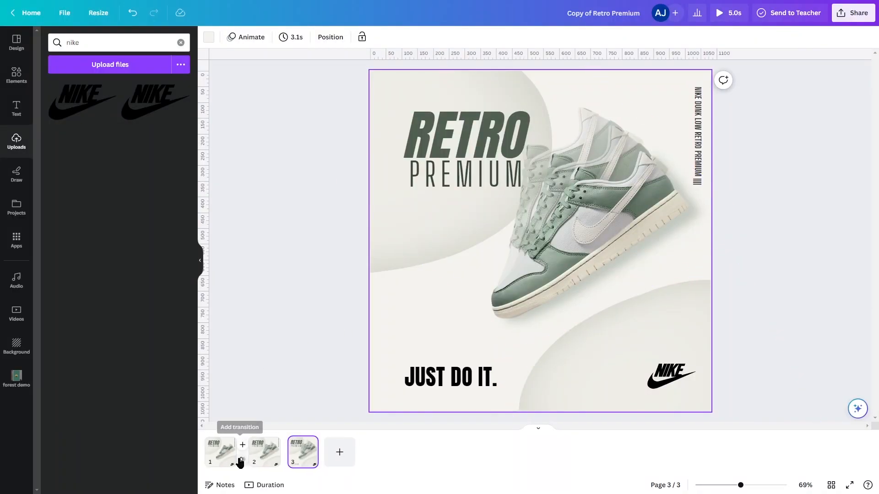
Add Match & Move transitions between pages 1 and 2 and between pages 2 and 3, and preview the video.
{"action": "left_click", "coordinate": [244, 460]}
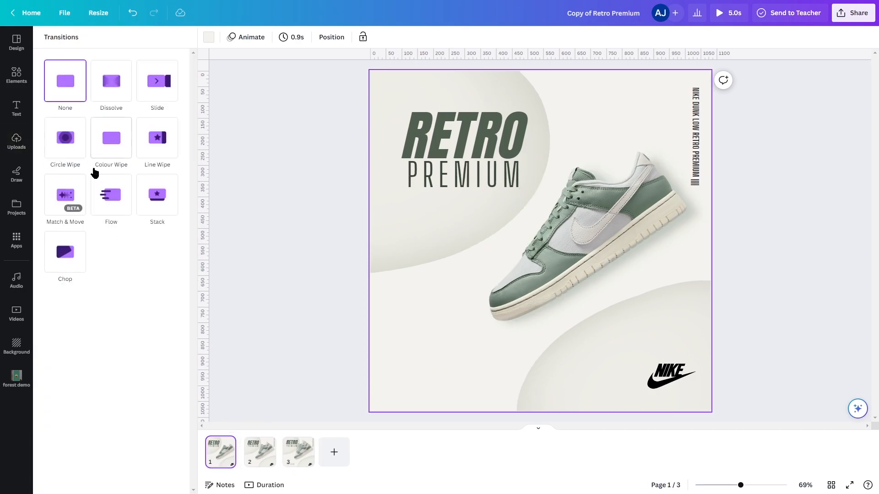
{"action": "left_click", "coordinate": [73, 206]}
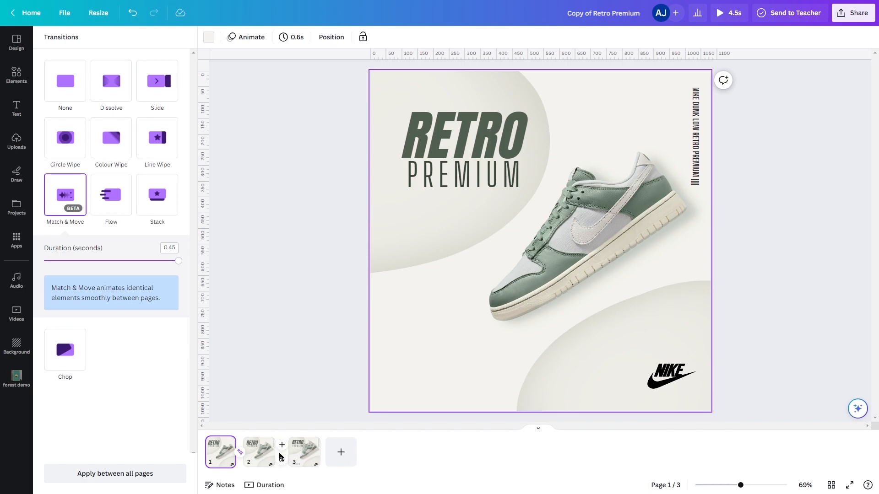
{"action": "left_click", "coordinate": [284, 460]}
{"action": "left_click", "coordinate": [69, 188]}
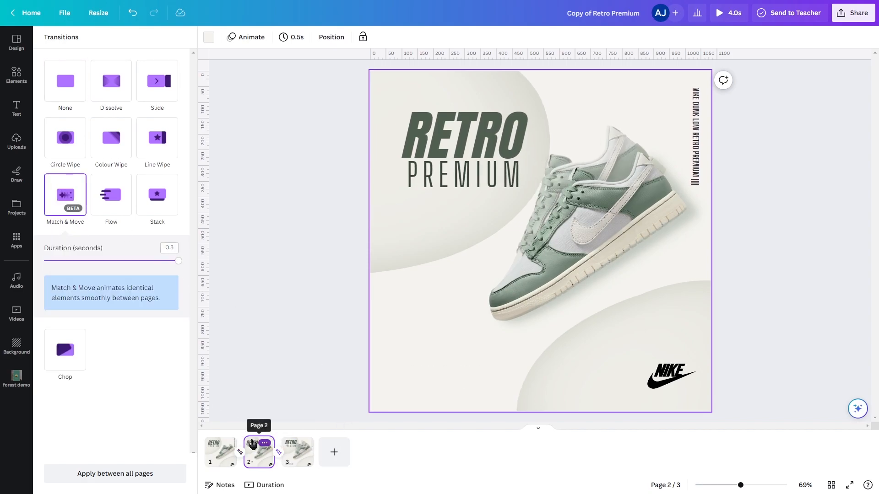
{"action": "left_click", "coordinate": [732, 13]}
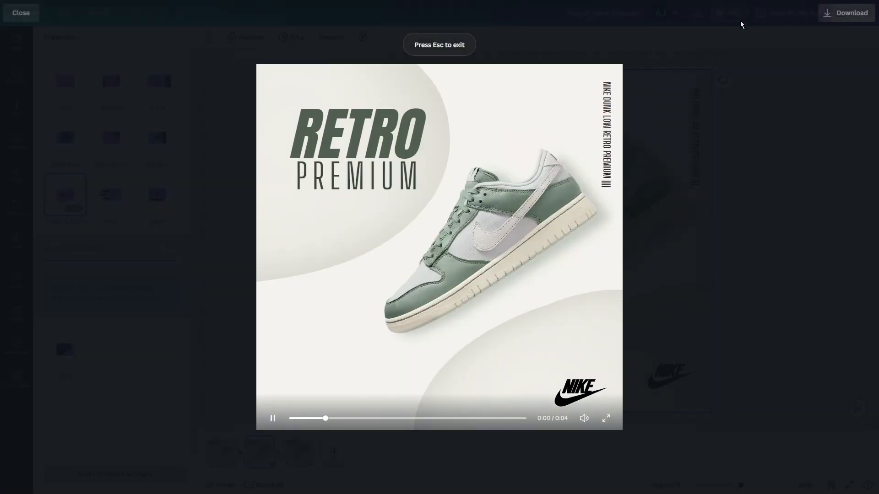